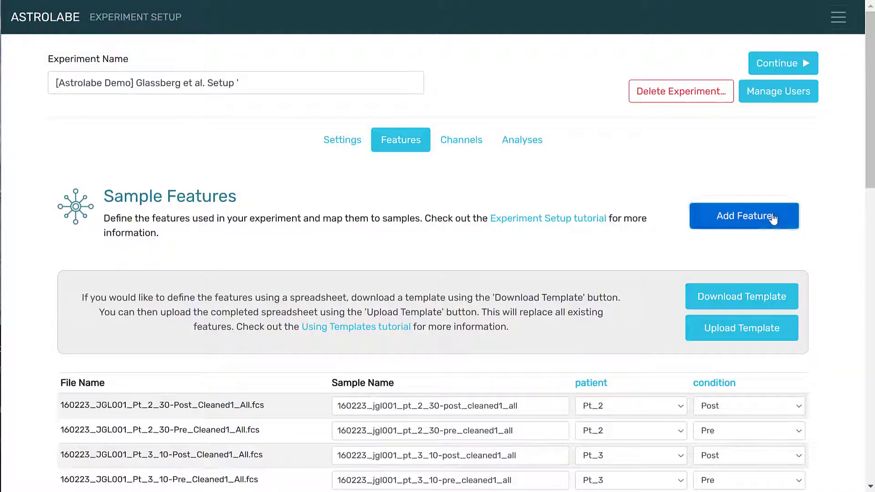
# Step: Add a sample feature named timepoint with the values 10, 30 and 60, and save it
pyautogui.click(771, 217)
pyautogui.click(416, 98)
pyautogui.write('timepoint')
pyautogui.press('Tab')
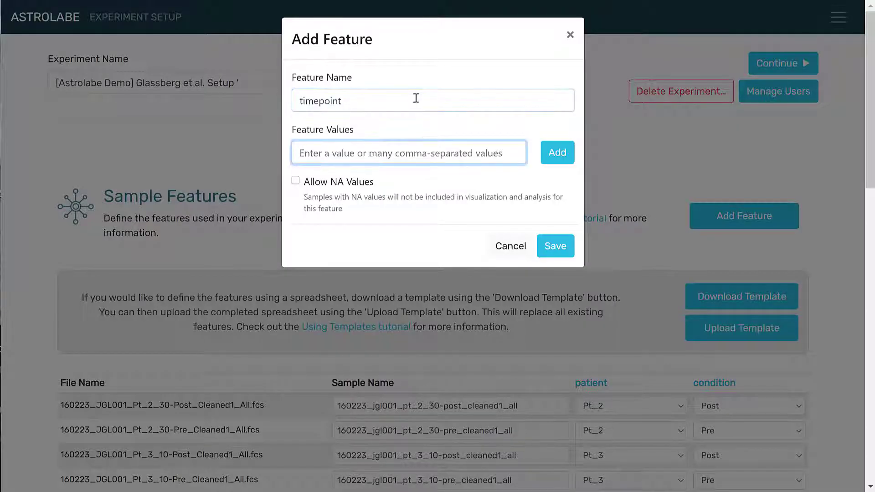
pyautogui.write('10,30,60')
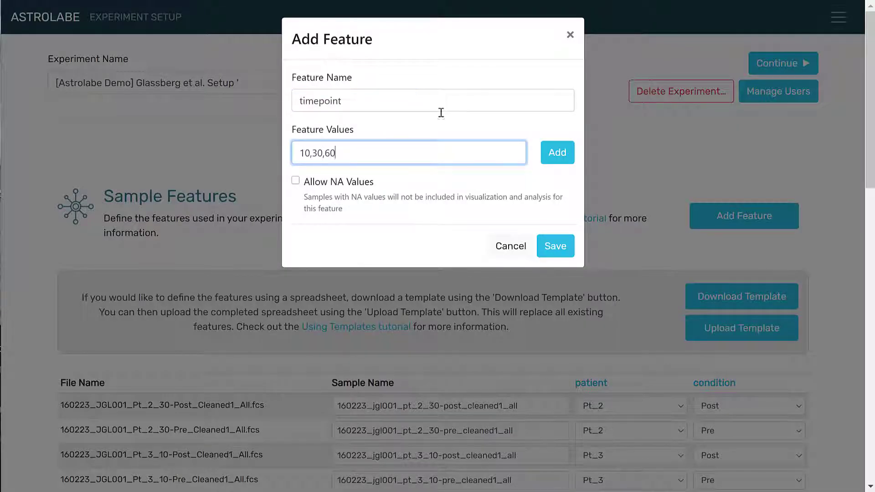
pyautogui.click(553, 151)
pyautogui.click(565, 314)
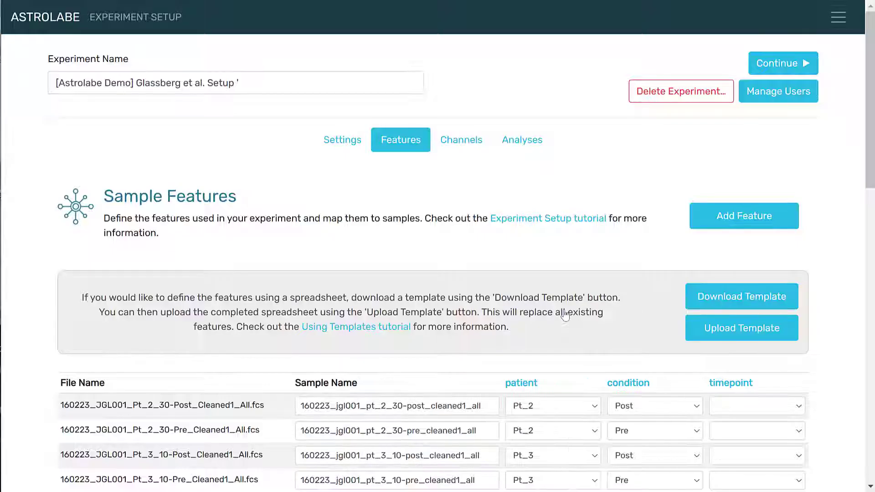
# Step: Download the sample features template and open the CSV file in Excel
pyautogui.click(776, 293)
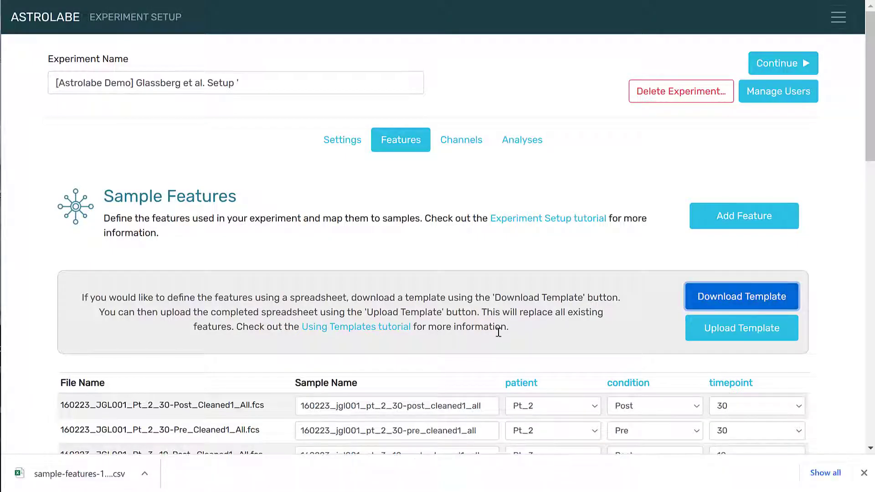
pyautogui.click(80, 479)
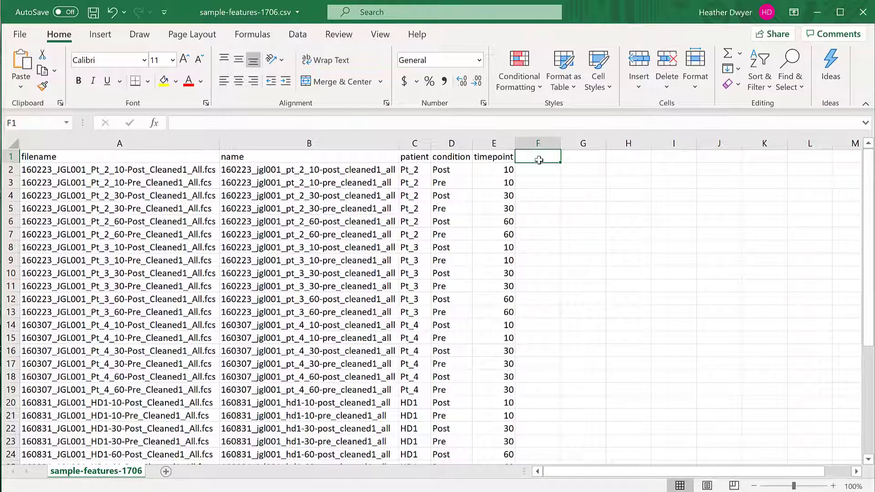
# Step: Add a sample column in F with =concatenate(C2,"_",E2,"_",D2) and fill the formula down all data rows
pyautogui.write('sample')
pyautogui.press('Return')
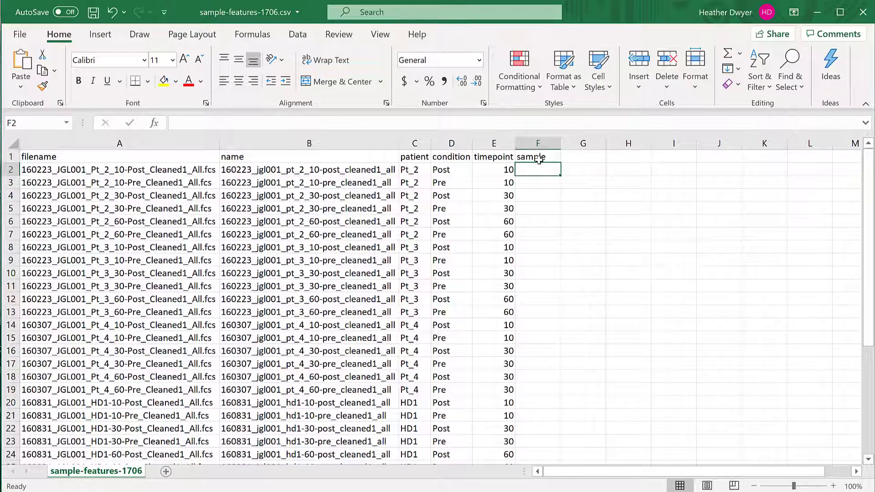
pyautogui.write('=concatenate')
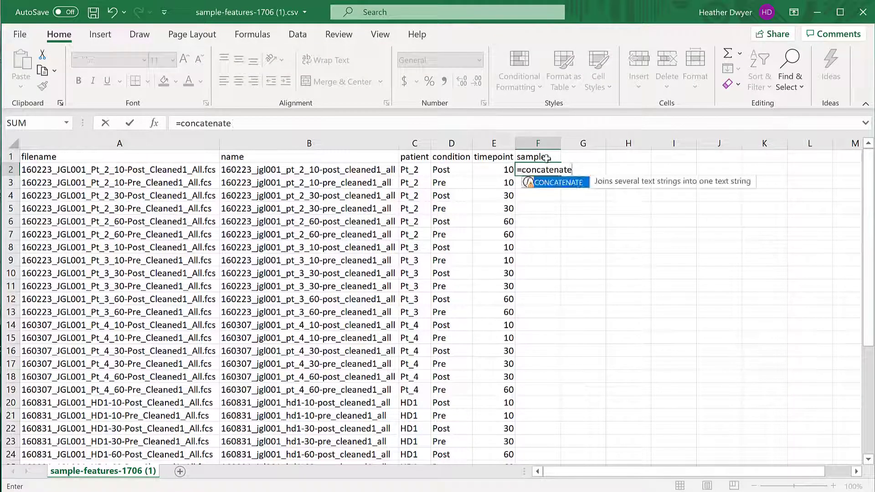
pyautogui.write('(C2,"_",E2,"_",D2)')
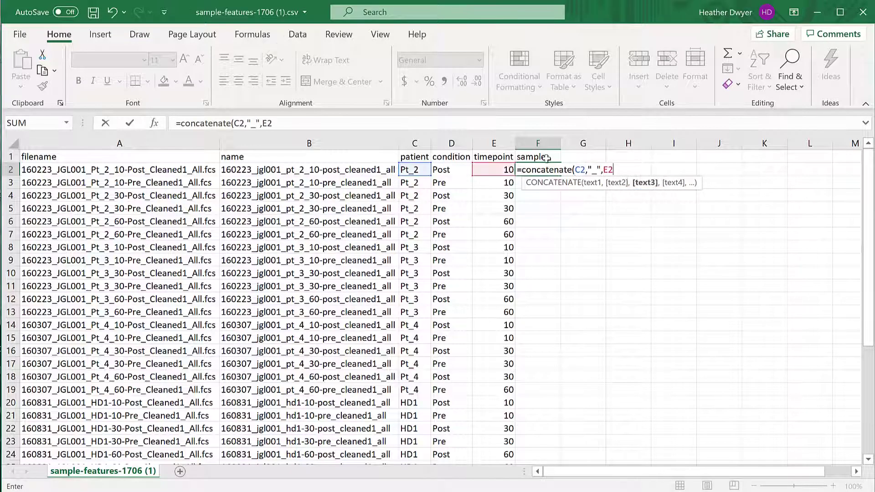
pyautogui.press('Return')
pyautogui.click(552, 169)
pyautogui.moveTo(560, 175); pyautogui.dragTo(554, 442)
pyautogui.scroll(5, 587, 241)
# Step: Add a group column in G and fill the value P down from row 2
pyautogui.click(572, 157)
pyautogui.write('group')
pyautogui.press('Return')
pyautogui.write('P')
pyautogui.press('Return')
pyautogui.click(598, 171)
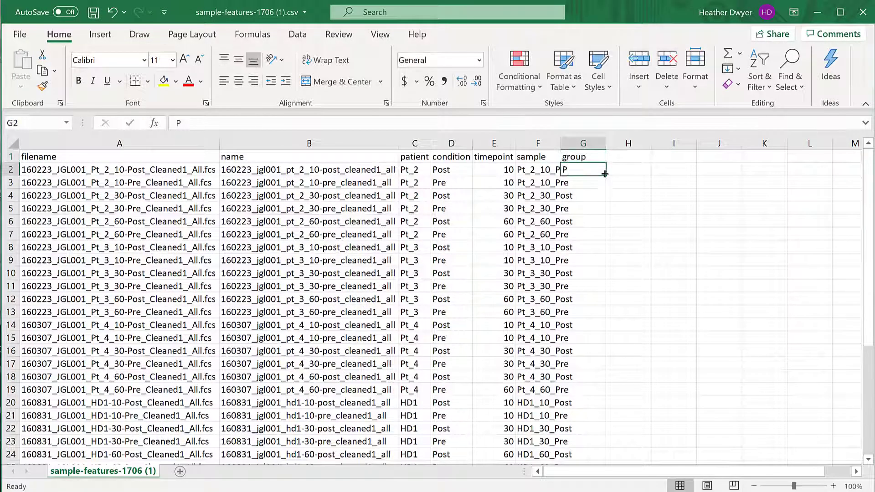
pyautogui.moveTo(606, 176); pyautogui.dragTo(601, 444)
# Step: Fill C down the group column for the HD samples in rows 20 to 37 and autofit the sample column's width
pyautogui.click(597, 402)
pyautogui.write('C')
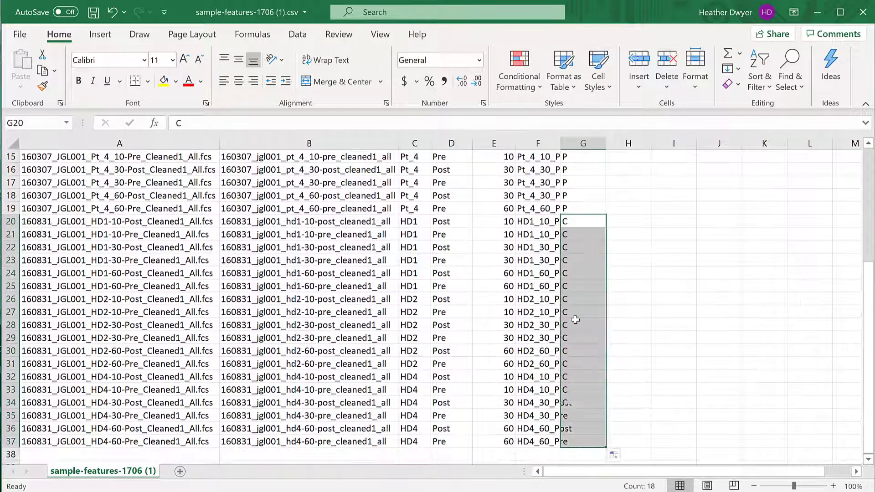
pyautogui.doubleClick(561, 144)
pyautogui.click(633, 187)
# Step: Enter the column headers timepoint_10, timepoint_30 and timepoint_60 in H1, I1 and J1
pyautogui.scroll(5, 633, 189)
pyautogui.click(636, 159)
pyautogui.write('timep')
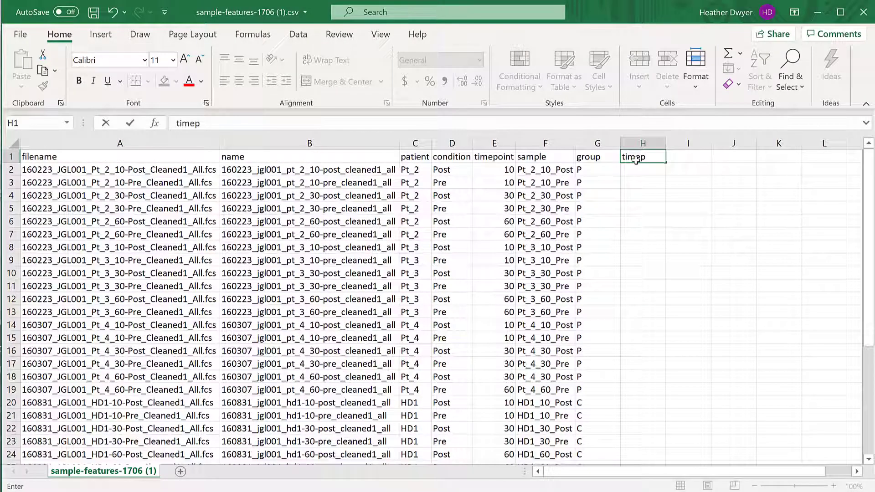
pyautogui.write('oint_10')
pyautogui.press('Tab')
pyautogui.write('timep')
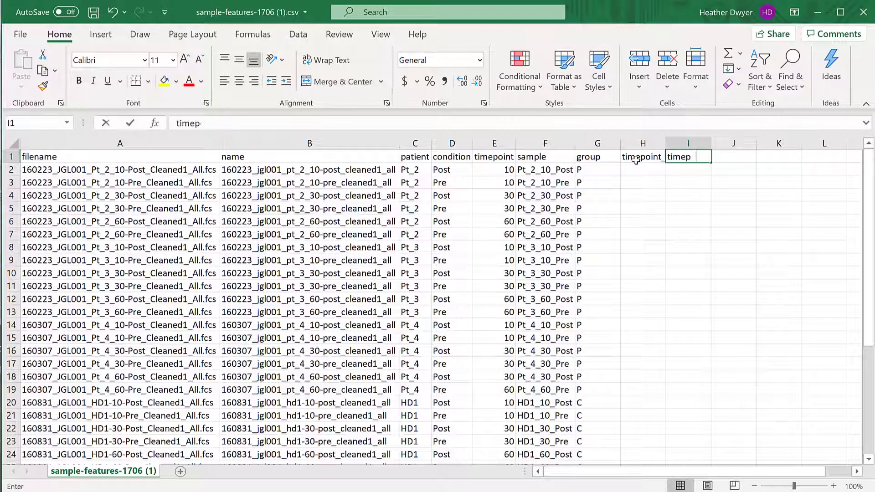
pyautogui.write('oint_30')
pyautogui.press('Tab')
pyautogui.write('time')
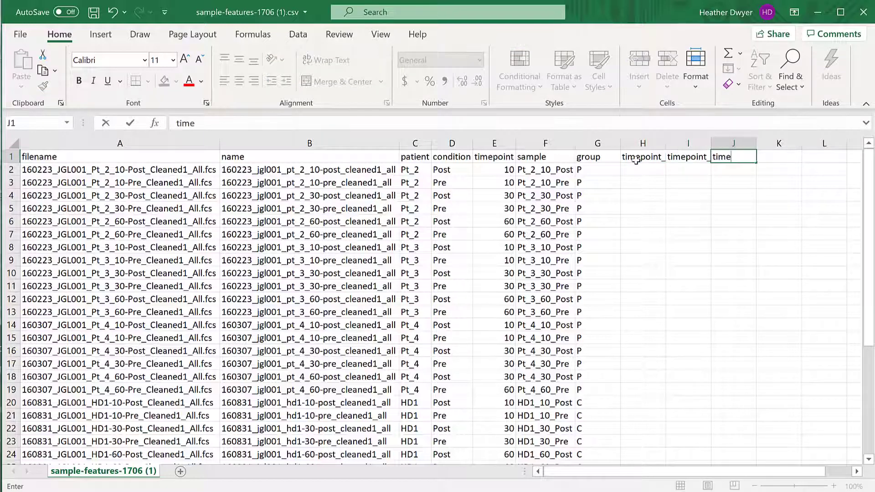
pyautogui.write('point_60')
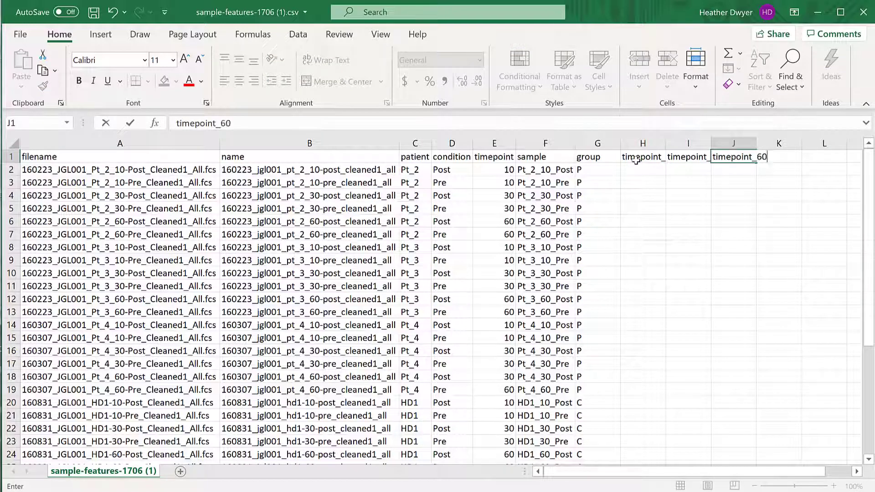
pyautogui.press('Return')
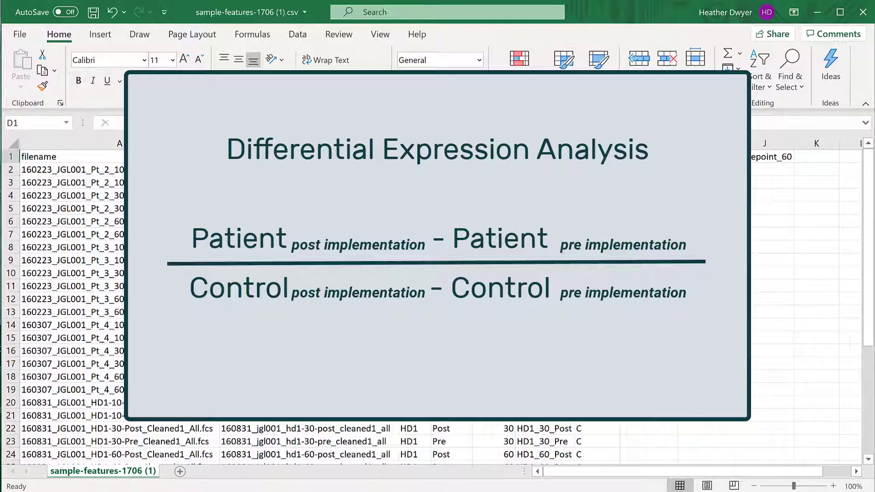
# Step: Enable filtering on the header row and sort the table ascending by timepoint, followed by condition
pyautogui.click(296, 36)
pyautogui.click(557, 70)
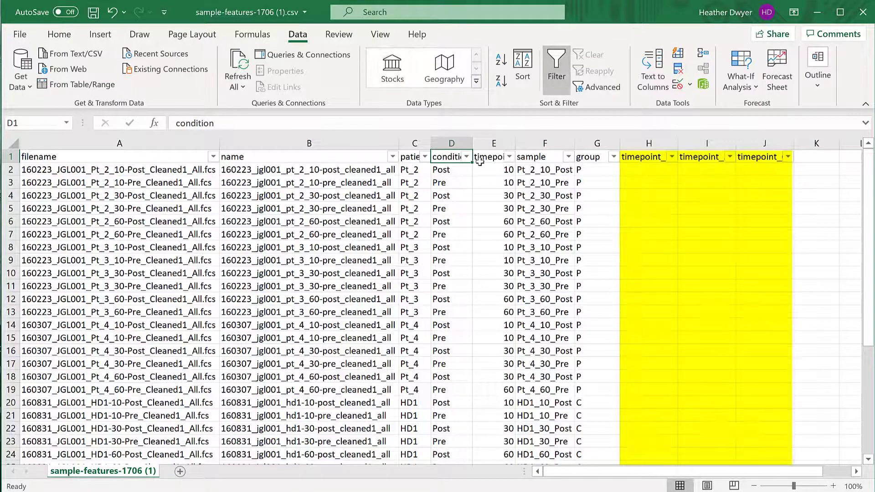
pyautogui.click(509, 158)
pyautogui.click(492, 174)
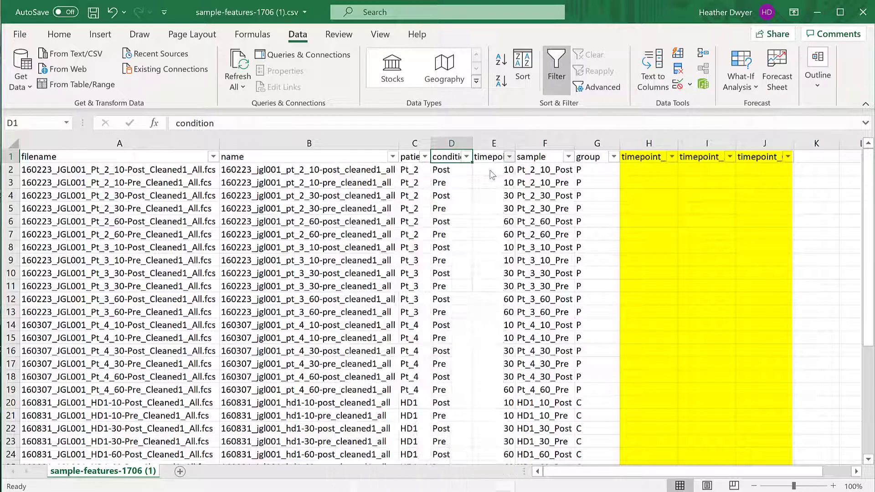
pyautogui.click(466, 157)
pyautogui.click(451, 173)
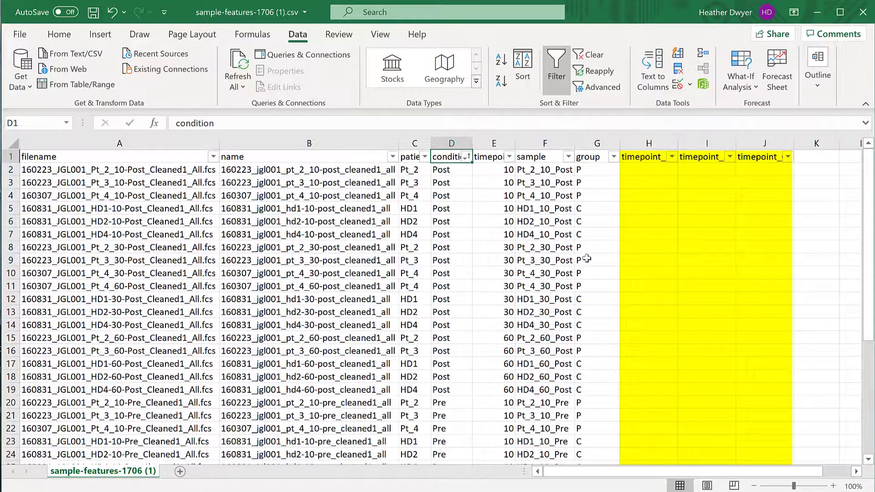
# Step: Copy the group values of the Post samples at timepoint 10 into the timepoint_10 column, rows 2 to 7
pyautogui.moveTo(592, 169); pyautogui.dragTo(598, 236)
pyautogui.hotkey('ctrl', 'c')
pyautogui.click(638, 170)
pyautogui.hotkey('ctrl', 'v')
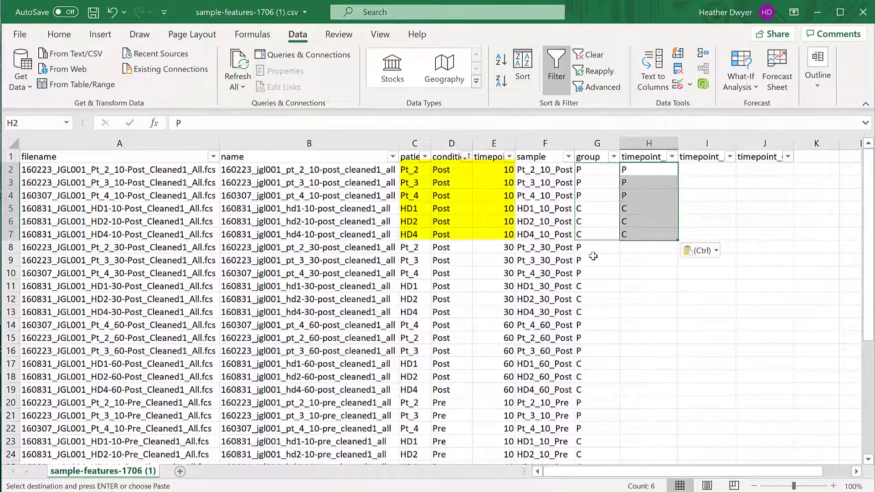
# Step: Copy the group values of the Post samples at timepoint 30 into the timepoint_30 column, rows 8 to 13
pyautogui.click(593, 248)
pyautogui.keyDown('shift'); pyautogui.click(591, 312); pyautogui.keyUp('shift')
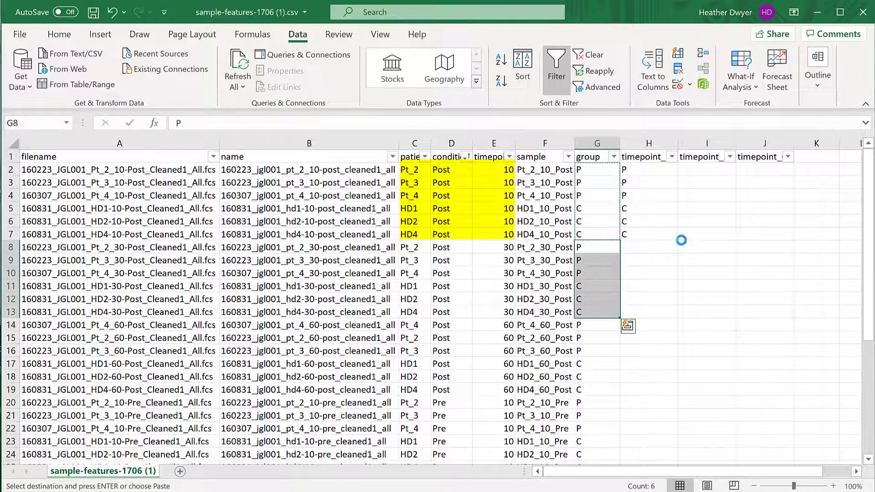
pyautogui.hotkey('ctrl', 'c')
pyautogui.click(702, 247)
pyautogui.hotkey('ctrl', 'v')
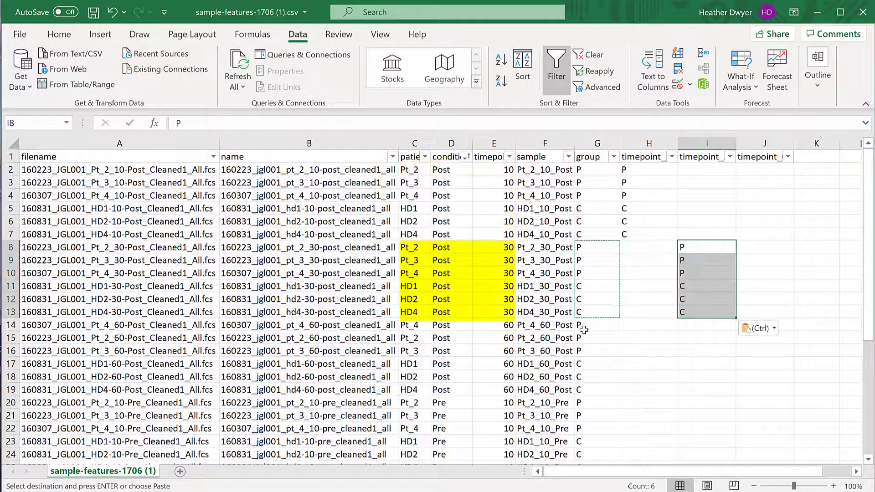
# Step: Copy the group values of the Post samples at timepoint 60 into the timepoint_60 column, rows 14 to 19
pyautogui.moveTo(584, 327); pyautogui.dragTo(589, 390)
pyautogui.hotkey('ctrl', 'c')
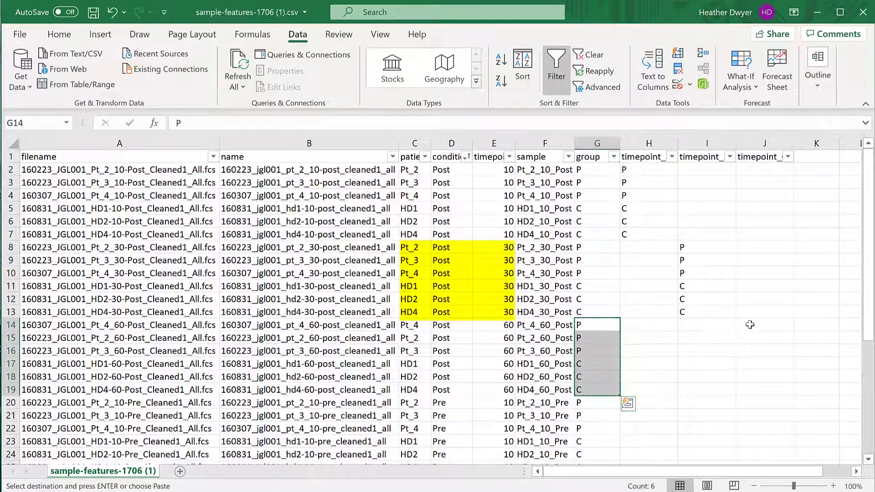
pyautogui.click(752, 324)
pyautogui.hotkey('ctrl', 'v')
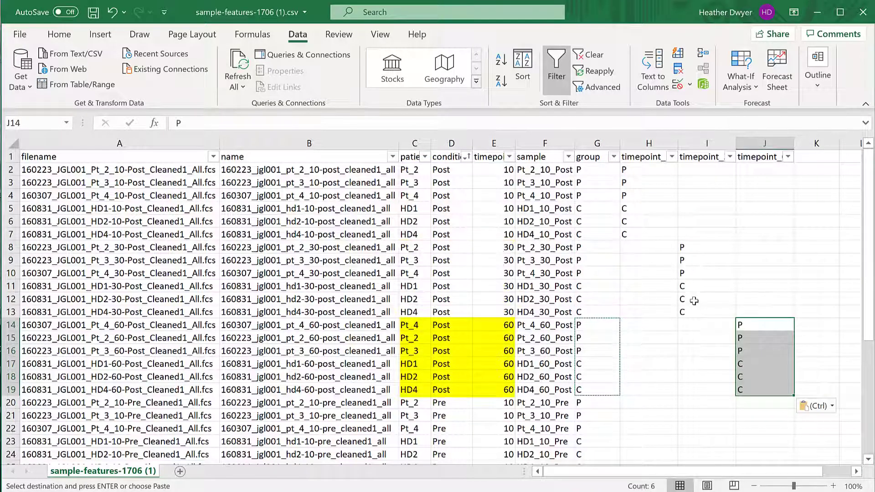
# Step: Enter NA in H8 and fill it down the rest of the timepoint_10 column
pyautogui.click(642, 248)
pyautogui.write('NA')
pyautogui.press('Return')
pyautogui.click(642, 247)
pyautogui.moveTo(678, 253); pyautogui.dragTo(678, 455)
pyautogui.scroll(5, 656, 319)
# Step: Copy the NA values into the remaining empty cells of the timepoint_30 and timepoint_60 columns
pyautogui.moveTo(652, 248); pyautogui.dragTo(657, 314)
pyautogui.hotkey('ctrl', 'c')
pyautogui.click(707, 169)
pyautogui.hotkey('ctrl', 'v')
pyautogui.click(760, 170)
pyautogui.hotkey('ctrl', 'v')
pyautogui.click(761, 248)
pyautogui.hotkey('ctrl', 'v')
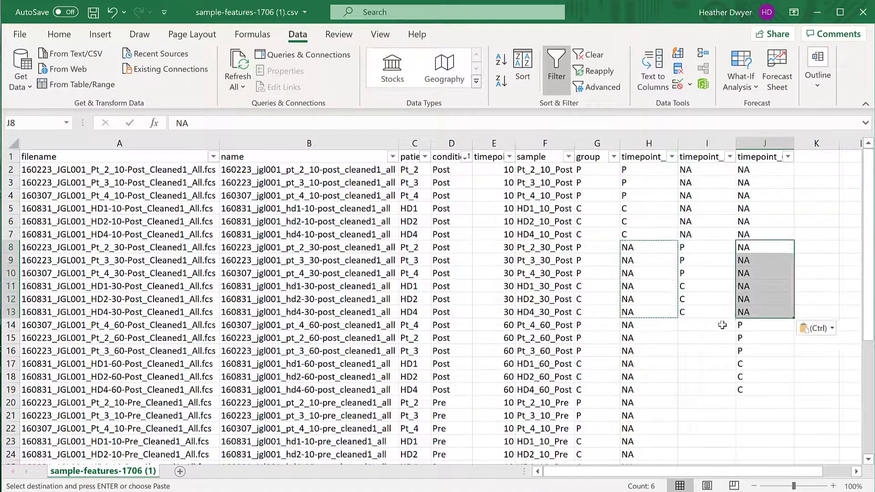
pyautogui.click(717, 326)
pyautogui.moveTo(765, 260); pyautogui.dragTo(775, 455)
pyautogui.hotkey('ctrl', 'v')
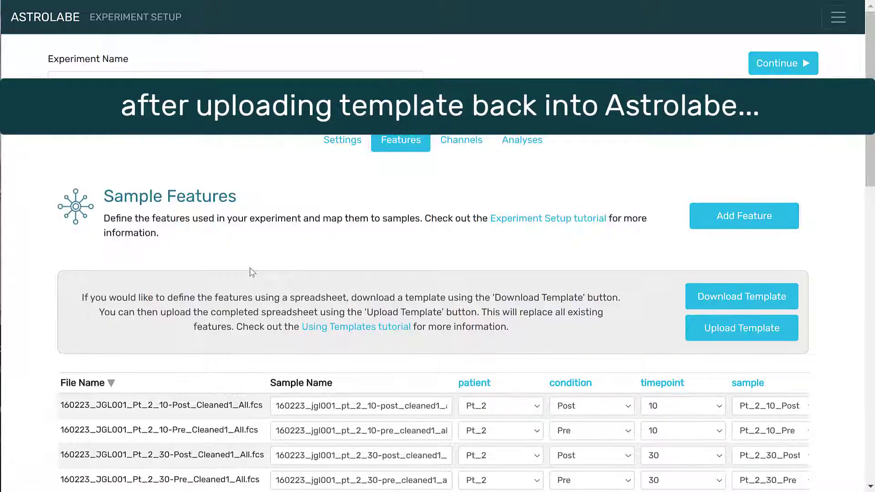
# Step: Back in Astrolabe, review the uploaded sample features table, including its sample, group and timepoint-specific columns
pyautogui.scroll(-3, 285, 318)
pyautogui.scroll(-1, 310, 374)
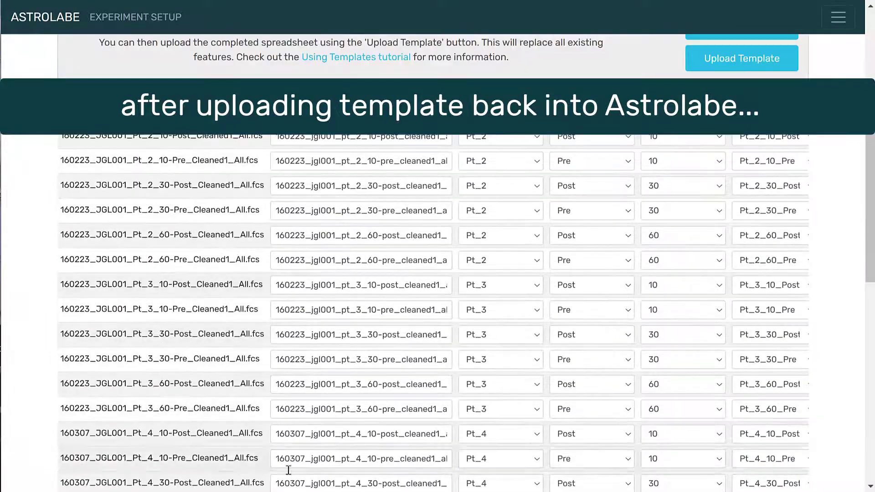
pyautogui.scroll(-7, 310, 382)
pyautogui.scroll(-3, 330, 351)
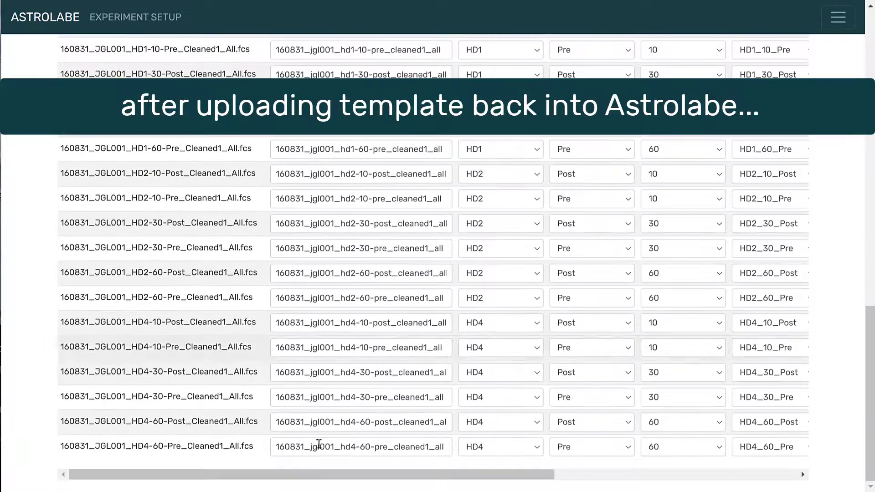
pyautogui.moveTo(328, 476); pyautogui.dragTo(572, 476)
pyautogui.scroll(15, 693, 322)
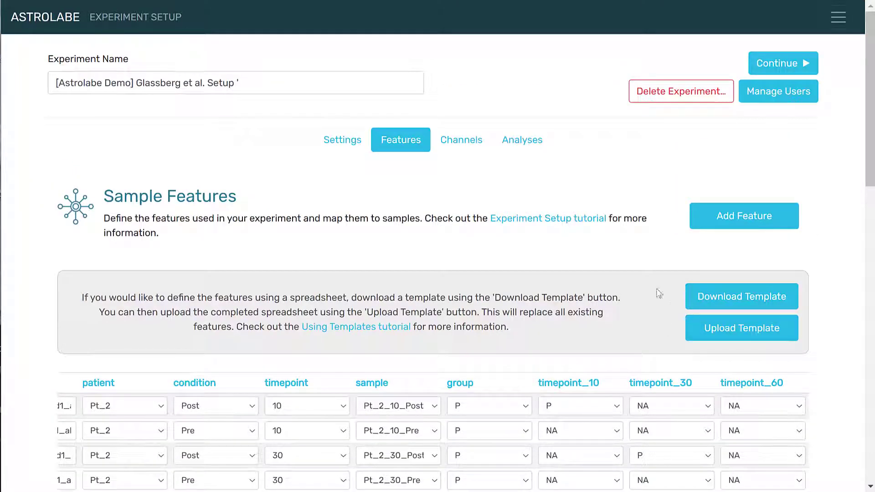
# Step: Start a new differential expression analysis with timepoint_10 as the primary feature and C as its baseline
pyautogui.click(522, 139)
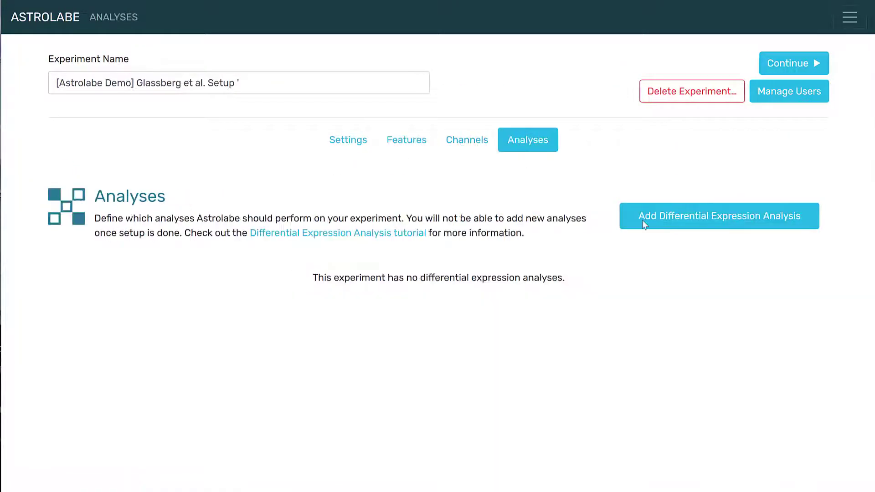
pyautogui.click(730, 229)
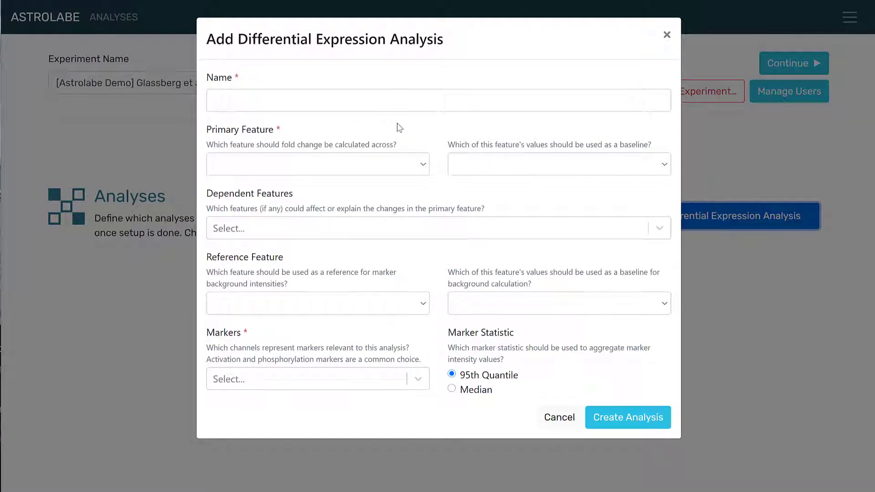
pyautogui.click(399, 165)
pyautogui.click(365, 326)
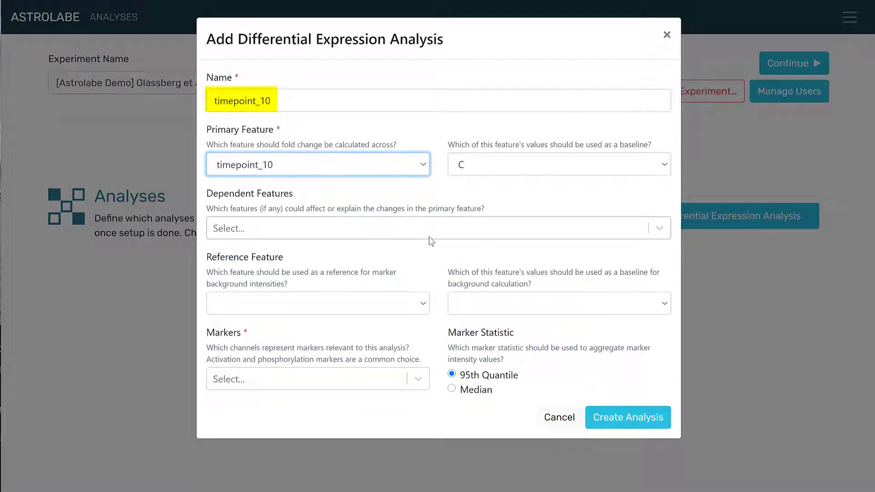
pyautogui.click(485, 170)
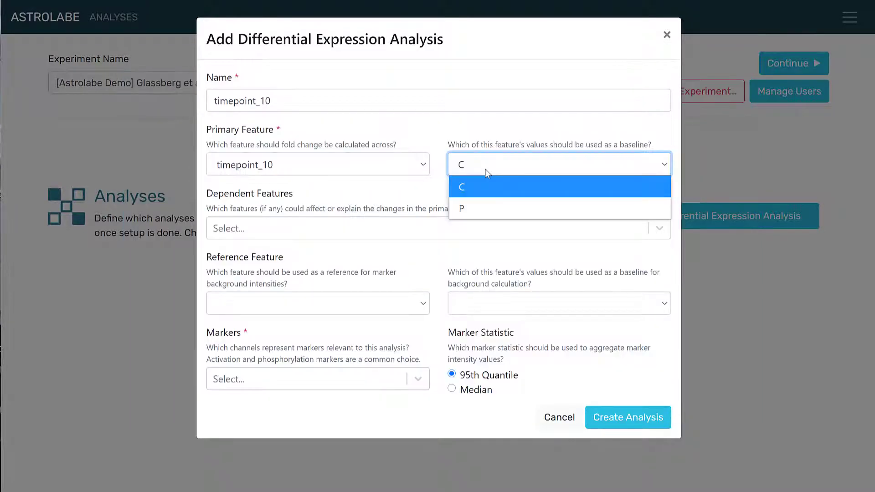
pyautogui.click(484, 170)
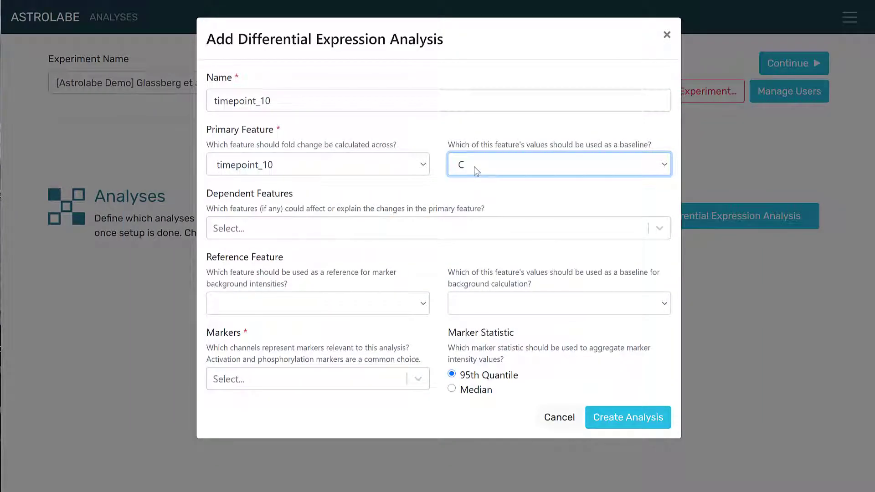
# Step: Add patient and timepoint as dependent features of the timepoint_10 analysis
pyautogui.click(371, 238)
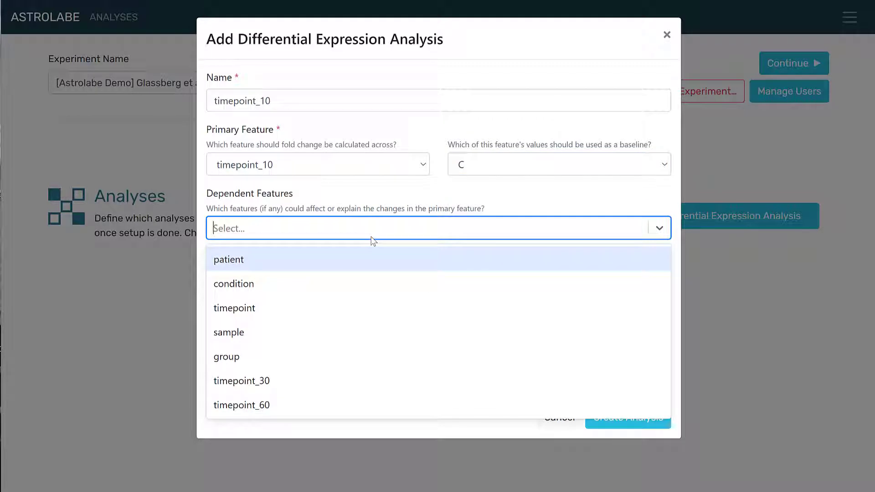
pyautogui.click(376, 258)
pyautogui.click(364, 230)
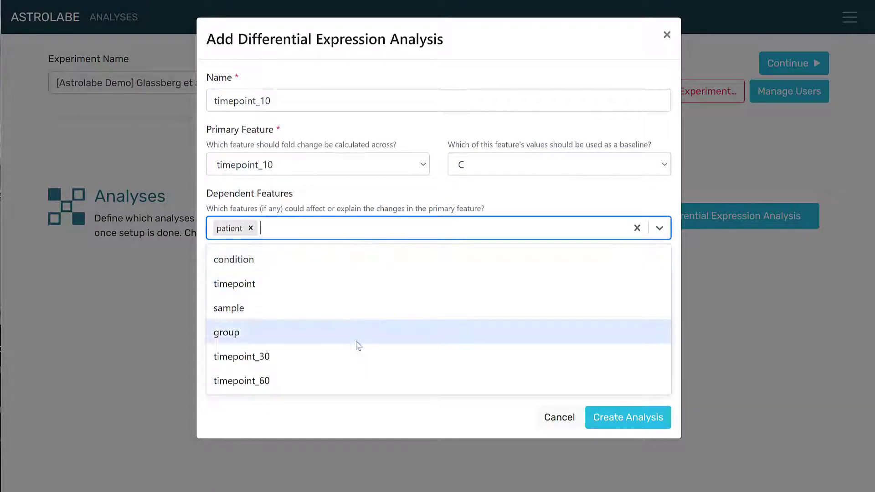
pyautogui.click(350, 286)
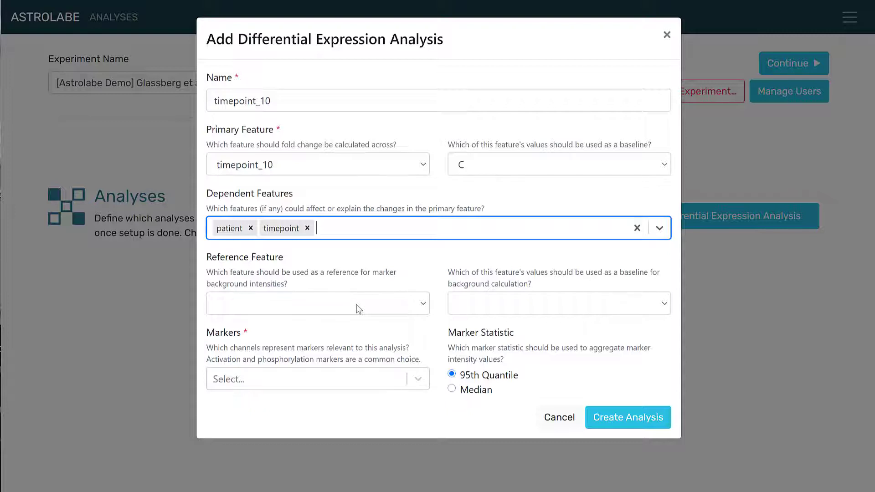
# Step: Set the reference feature to condition, with Pre as the baseline for background calculation
pyautogui.click(359, 310)
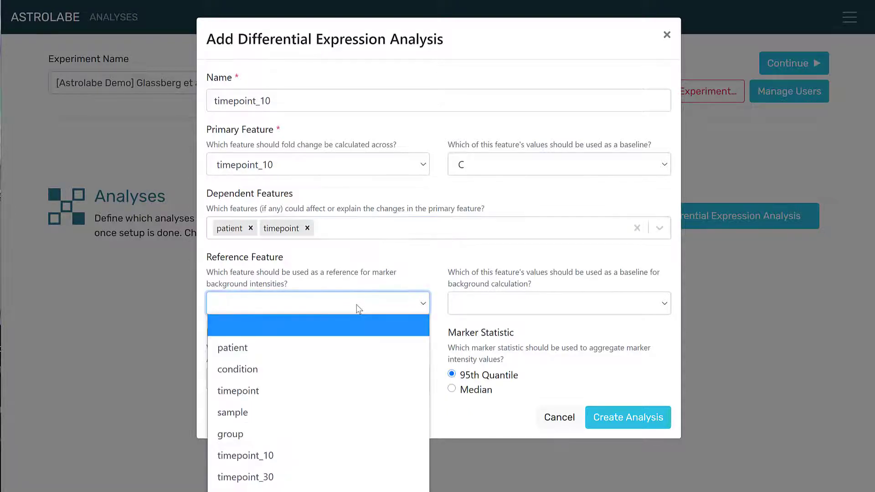
pyautogui.click(378, 364)
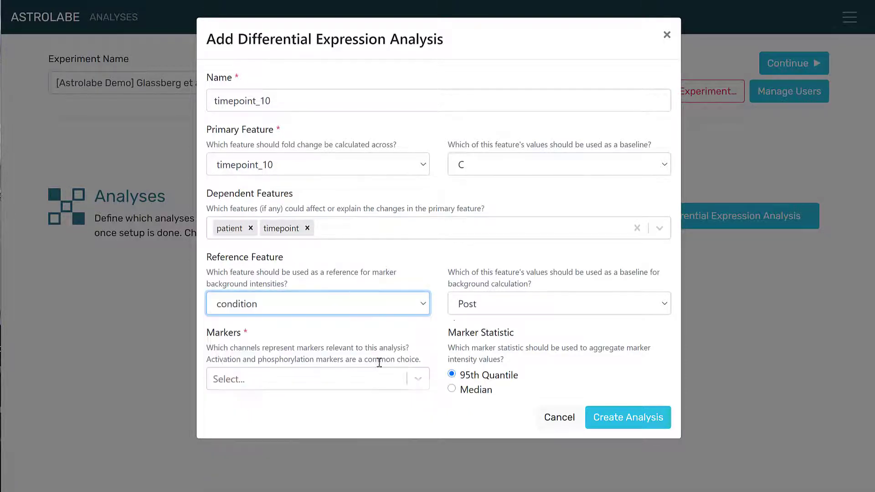
pyautogui.click(483, 308)
pyautogui.click(491, 345)
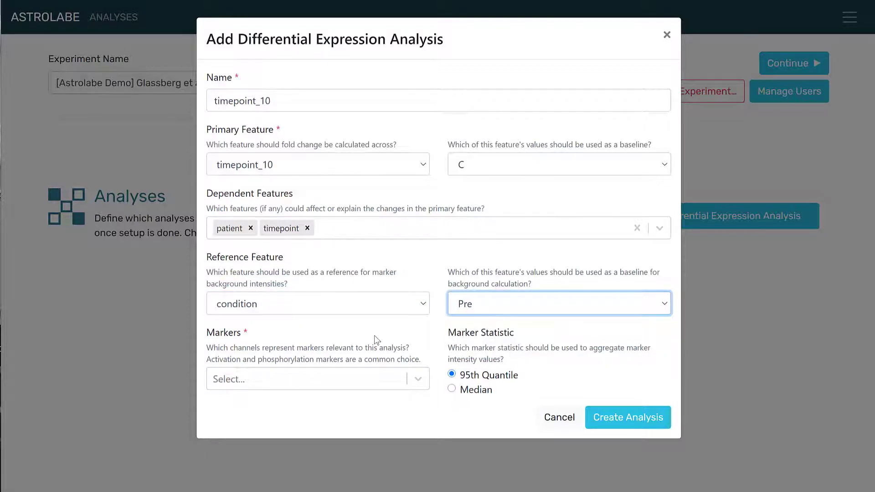
# Step: Select pSTAT5, pSTAT3, pSTAT1, pS6, pPLCg2 and pp38 as markers for the analysis
pyautogui.click(416, 382)
pyautogui.click(390, 395)
pyautogui.click(391, 388)
pyautogui.click(390, 395)
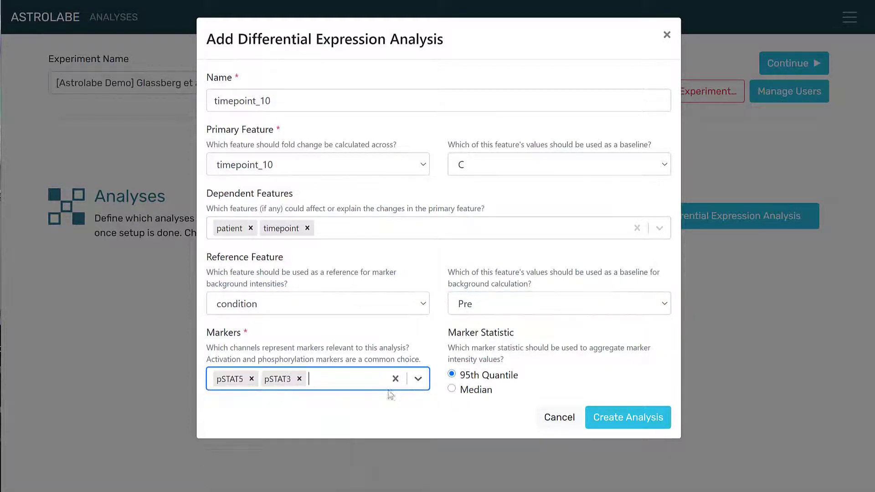
pyautogui.click(417, 383)
pyautogui.click(410, 398)
pyautogui.click(419, 383)
pyautogui.click(412, 397)
pyautogui.click(419, 391)
pyautogui.click(407, 326)
pyautogui.click(422, 394)
pyautogui.click(405, 327)
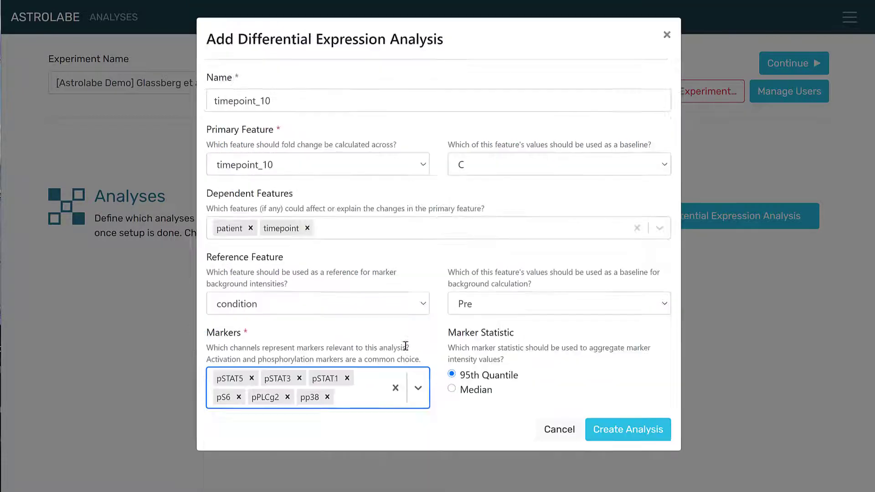
# Step: Add pMAPKAP2, pERK1_2, pCREB and IkBa to the analysis markers
pyautogui.click(418, 390)
pyautogui.click(360, 327)
pyautogui.click(417, 397)
pyautogui.click(360, 329)
pyautogui.click(417, 397)
pyautogui.click(292, 327)
pyautogui.click(417, 397)
pyautogui.click(273, 330)
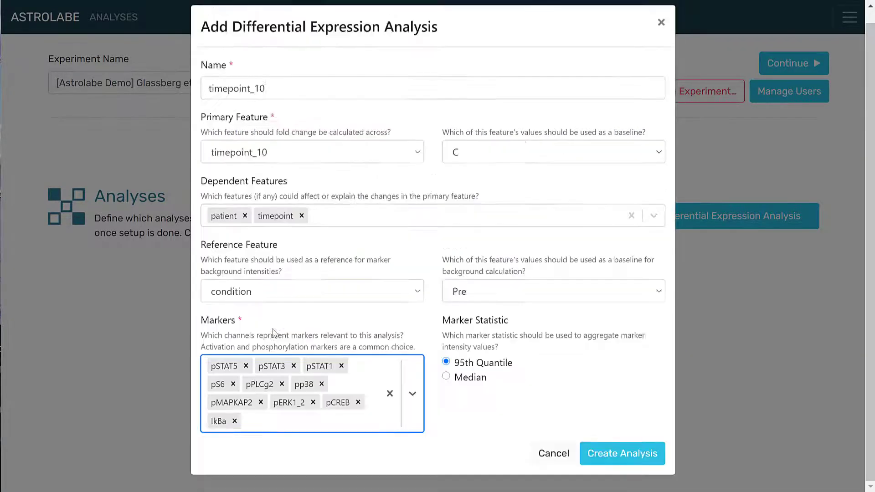
# Step: Add the surface markers CD161, CD66b, CD61 and CD57 to the marker selection
pyautogui.click(350, 391)
pyautogui.click(349, 365)
pyautogui.click(412, 394)
pyautogui.click(387, 418)
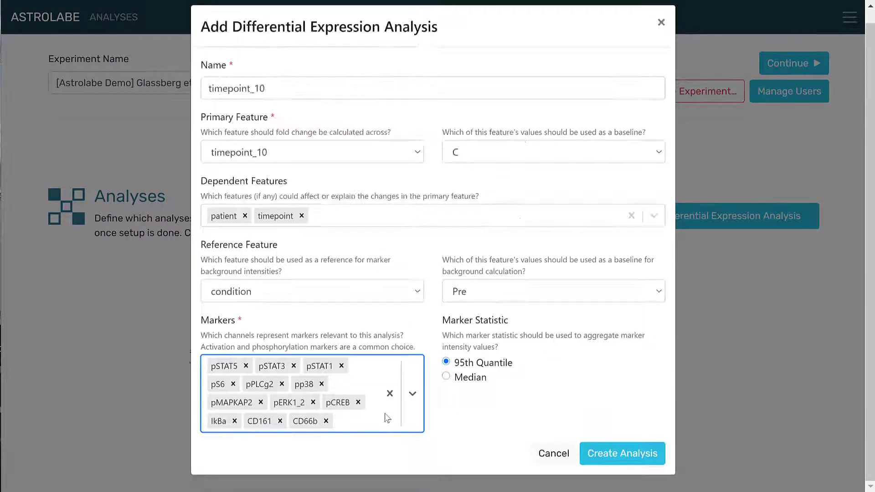
pyautogui.click(411, 397)
pyautogui.click(340, 431)
pyautogui.click(415, 391)
pyautogui.click(383, 415)
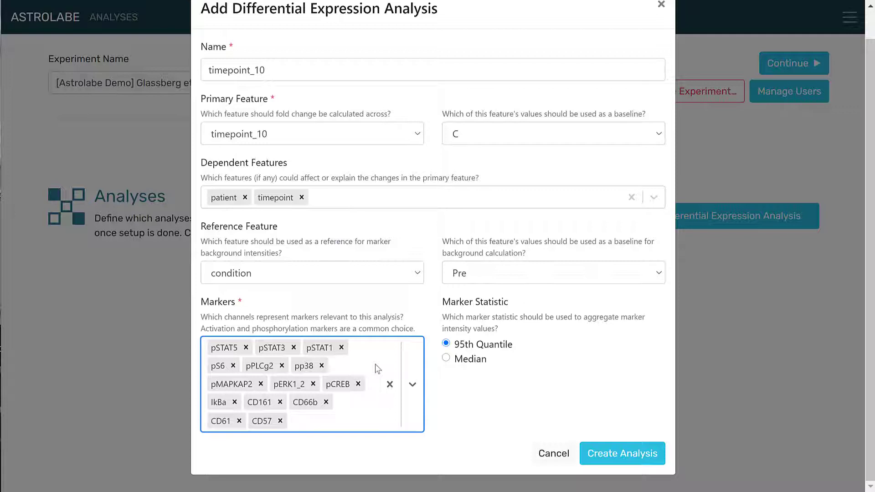
# Step: Use the 95th Quantile as the marker statistic and create the timepoint_10 analysis
pyautogui.click(593, 452)
pyautogui.click(513, 350)
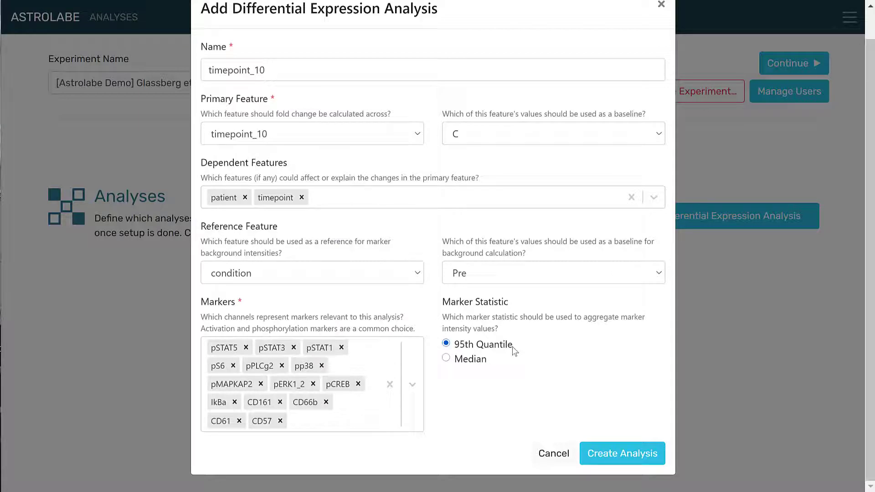
pyautogui.click(616, 452)
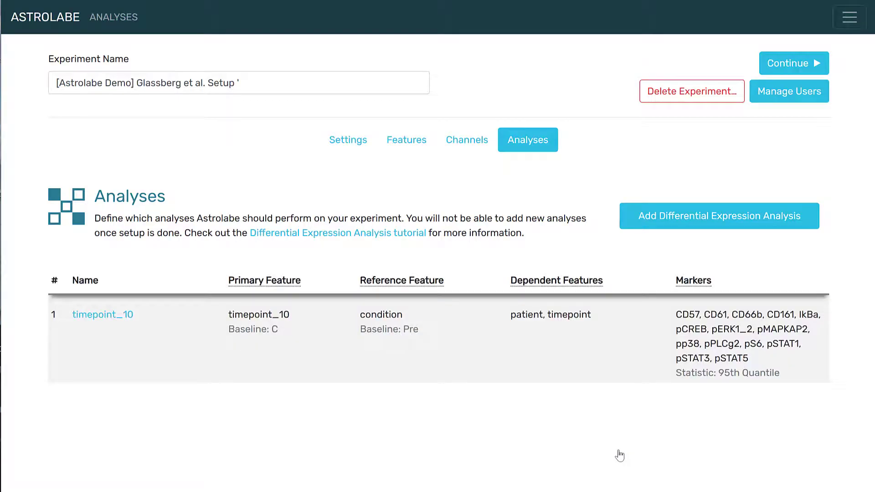
# Step: Duplicate the timepoint_10 analysis twice
pyautogui.moveTo(179, 316)
pyautogui.click(143, 315)
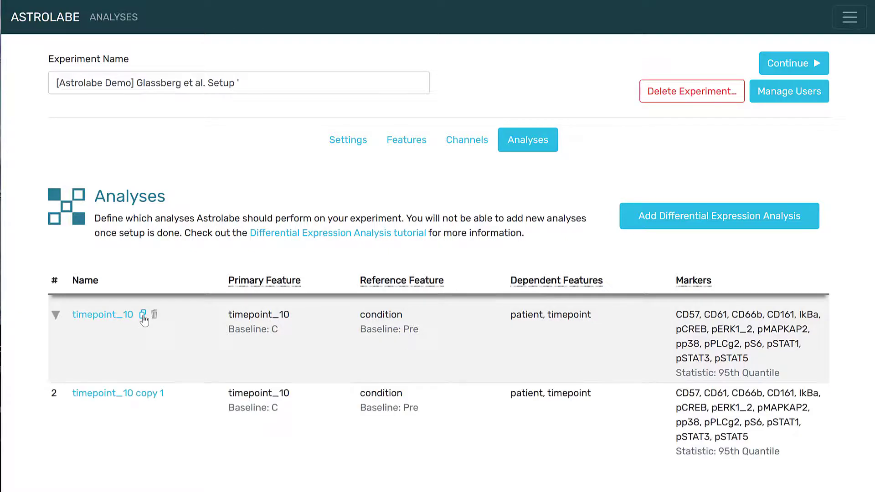
pyautogui.click(143, 314)
# Step: Change the primary feature of the first timepoint_10 copy to timepoint_30 and save the analysis
pyautogui.scroll(-2, 143, 318)
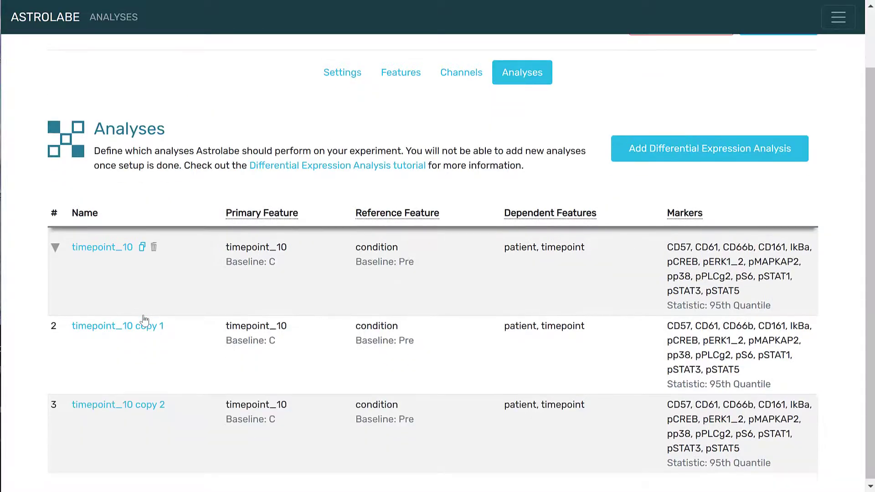
pyautogui.click(155, 326)
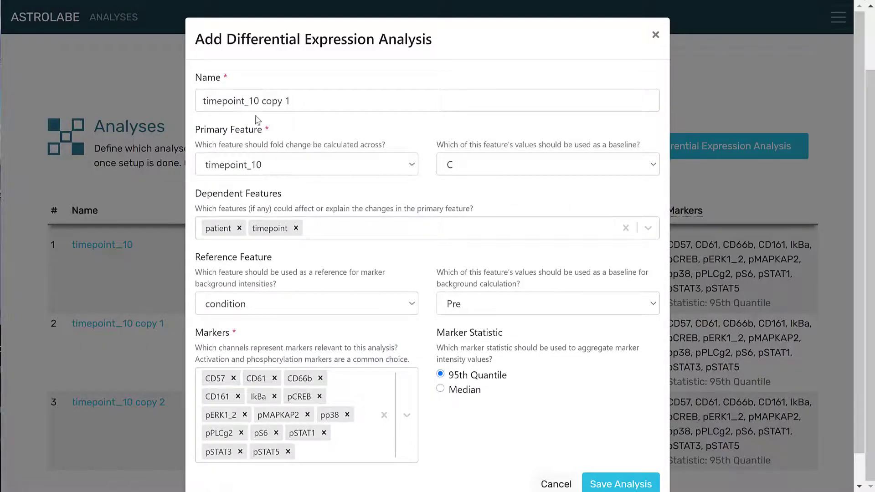
pyautogui.click(267, 166)
pyautogui.click(233, 273)
pyautogui.scroll(-1, 395, 363)
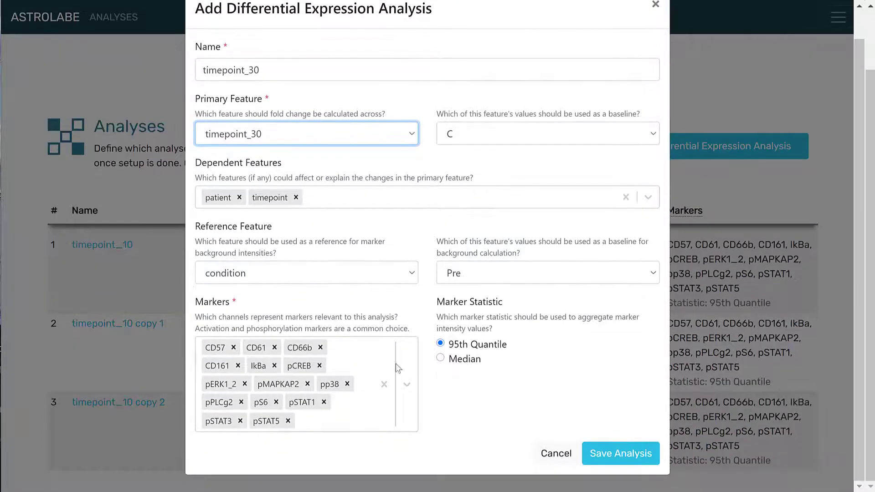
pyautogui.click(621, 484)
# Step: Change the primary feature of the second timepoint_10 copy to timepoint_60 and save the analysis
pyautogui.click(155, 402)
pyautogui.click(287, 166)
pyautogui.click(356, 295)
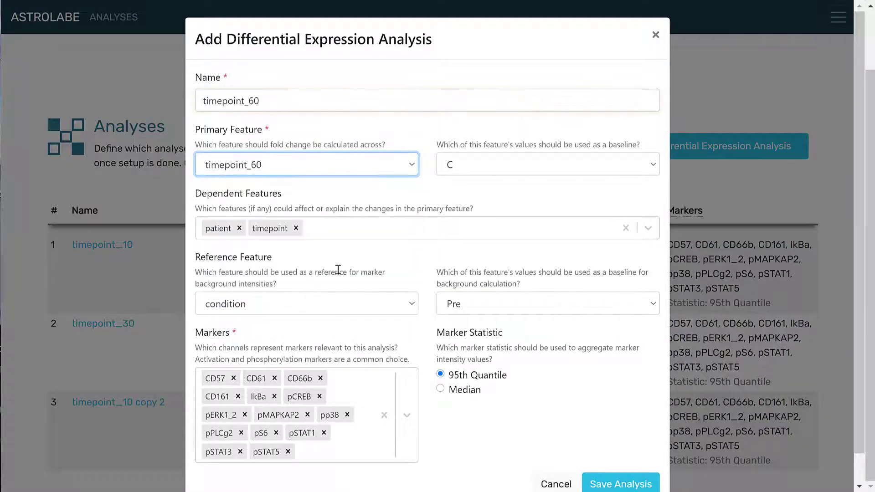
pyautogui.click(620, 484)
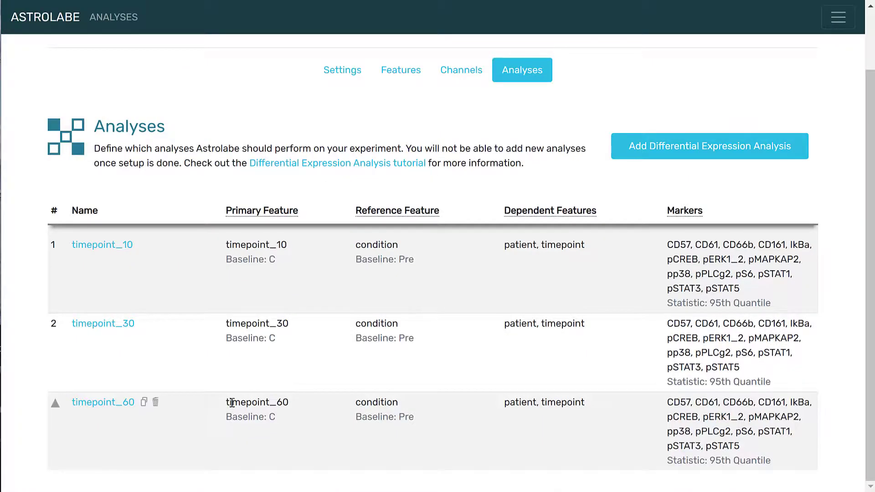
pyautogui.scroll(2, 233, 403)
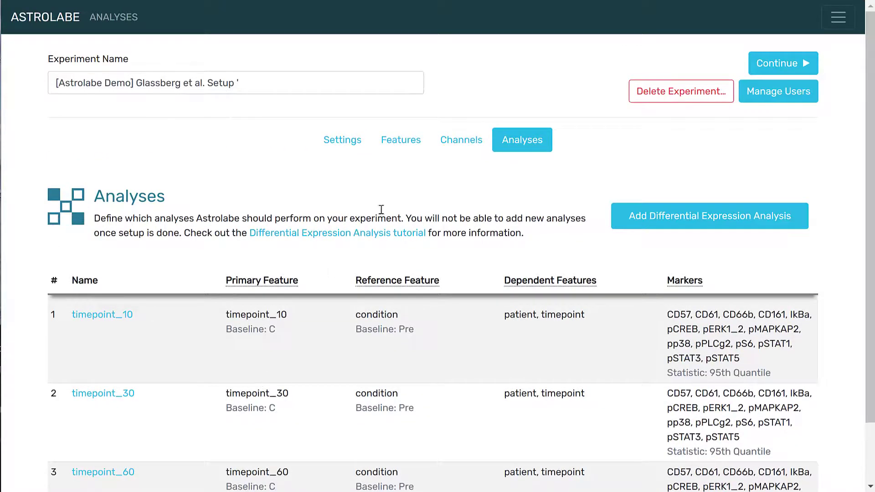